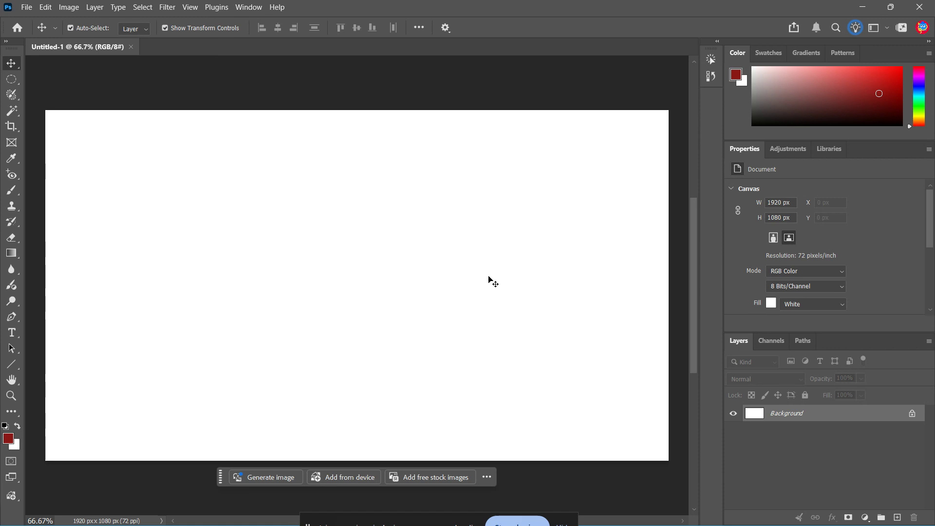
- Show the saved actions and create a new action set named CustomEdits
left_click(247, 6)
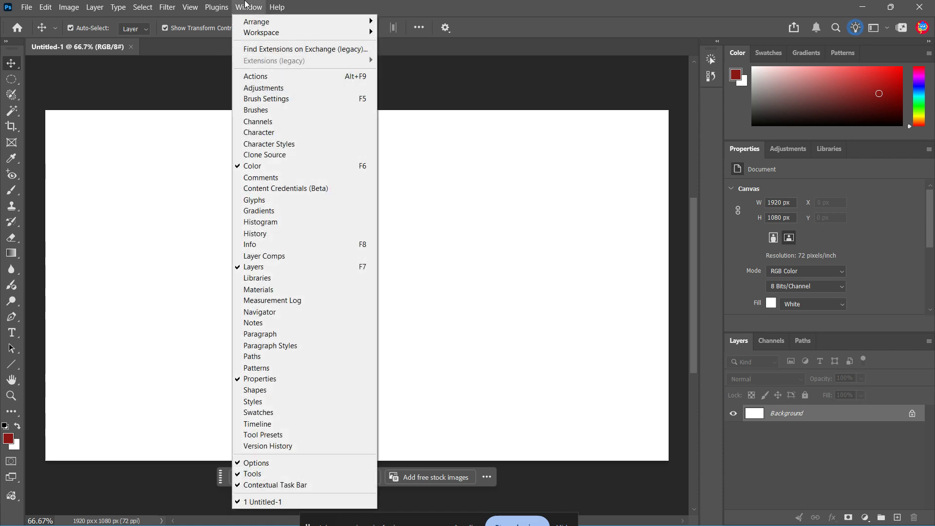
left_click(257, 77)
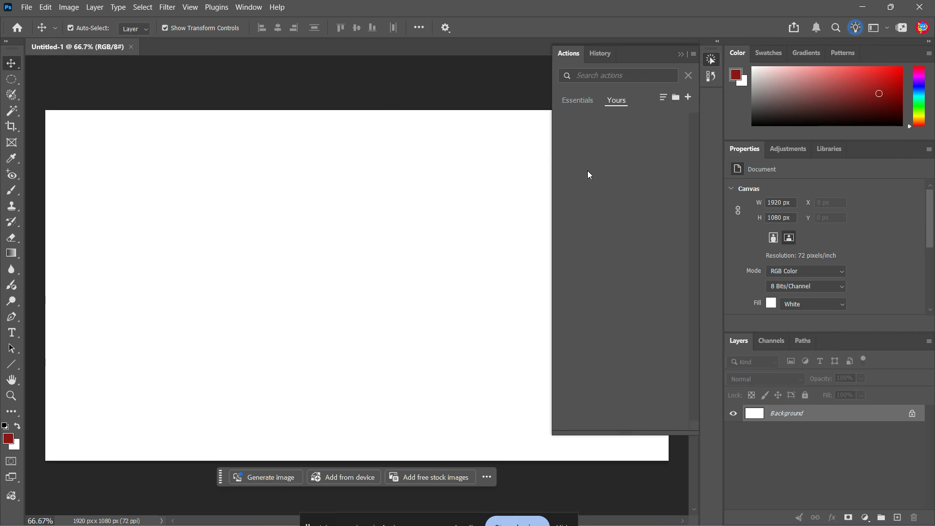
left_click(675, 97)
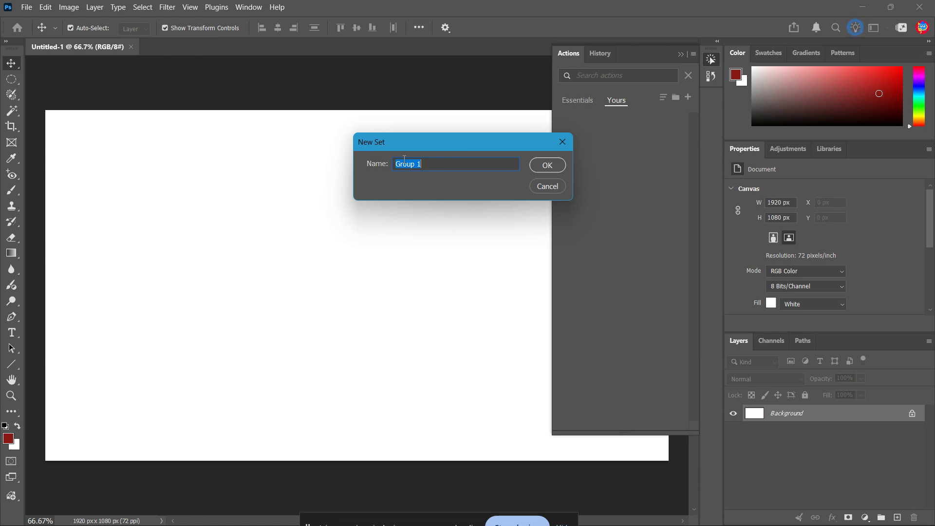
type("CustomEdits")
key("Return")
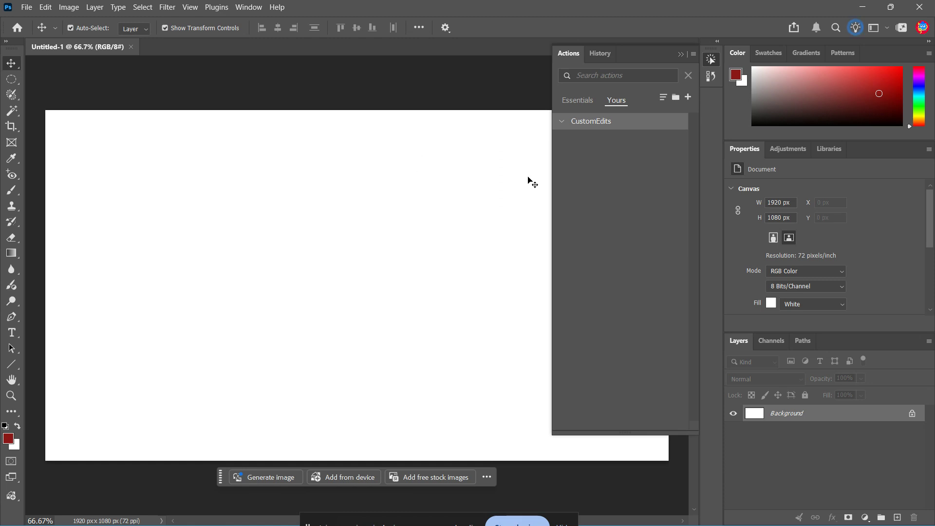
- Create a new action named BatchEdit in the CustomEdits set and start recording it
left_click(686, 97)
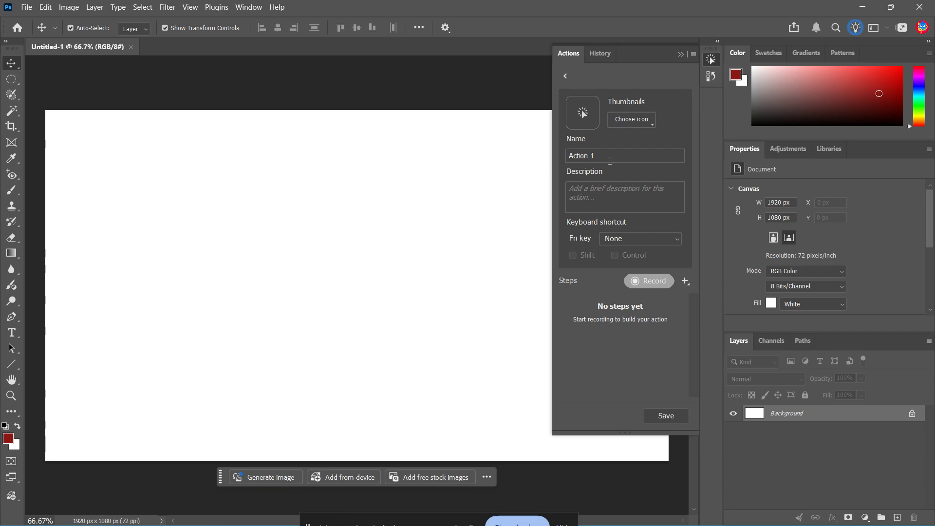
left_click_drag(610, 160, 568, 155)
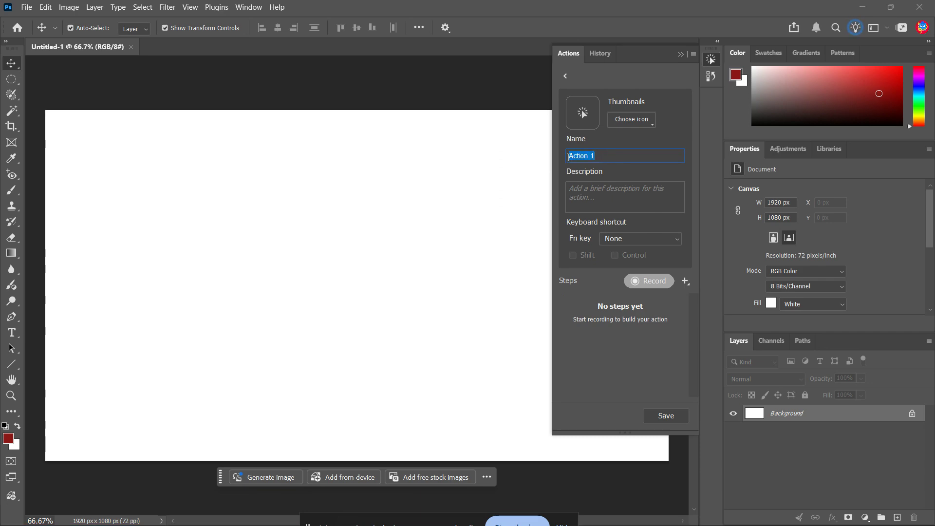
type("BatchEdit")
mouse_move(605, 155)
left_mouse_down()
mouse_move(566, 156)
mouse_move(607, 155)
left_mouse_up()
left_click(642, 282)
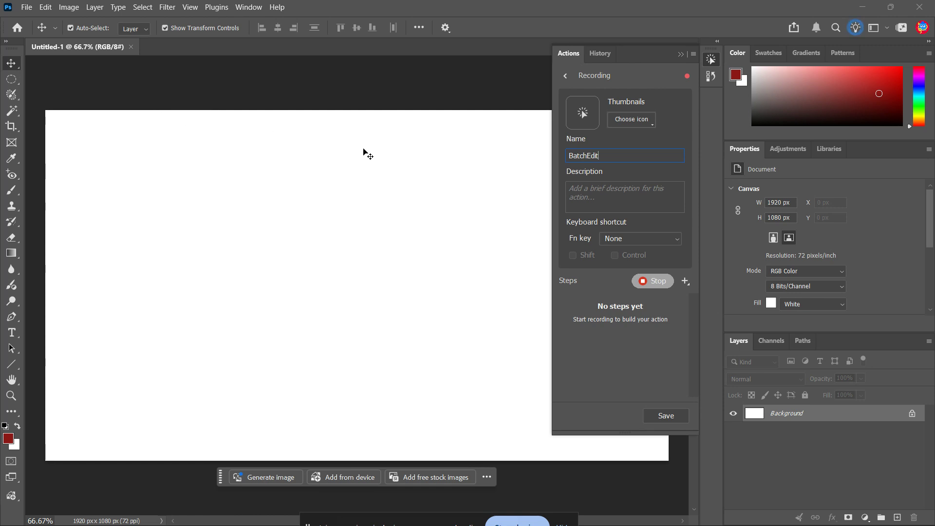
- Open cat_koubakozuwari_brown.png from the source folder inside Music
left_click(26, 7)
left_click(34, 32)
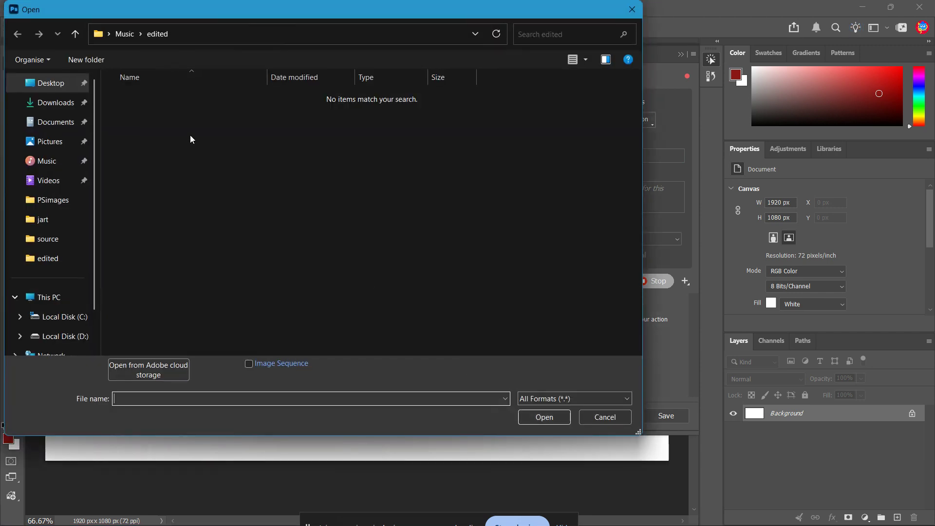
left_click(122, 32)
double_click(296, 109)
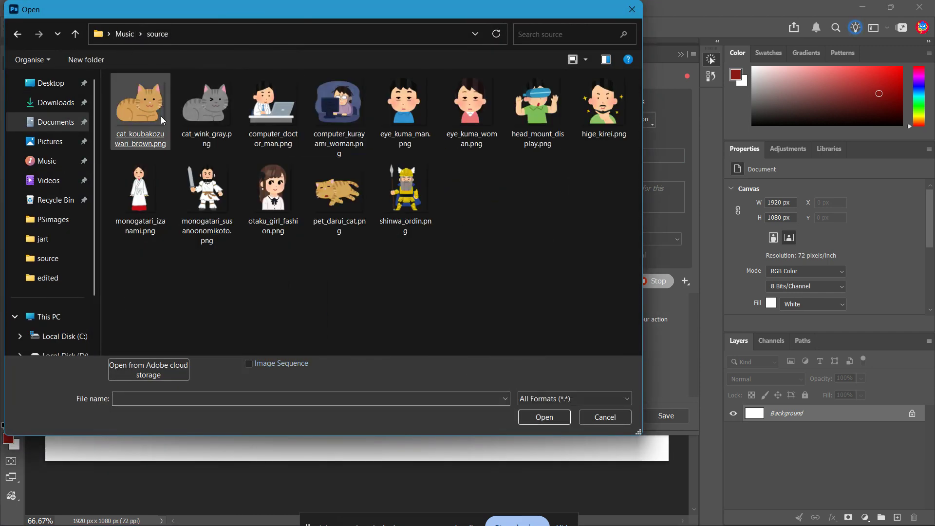
double_click(149, 112)
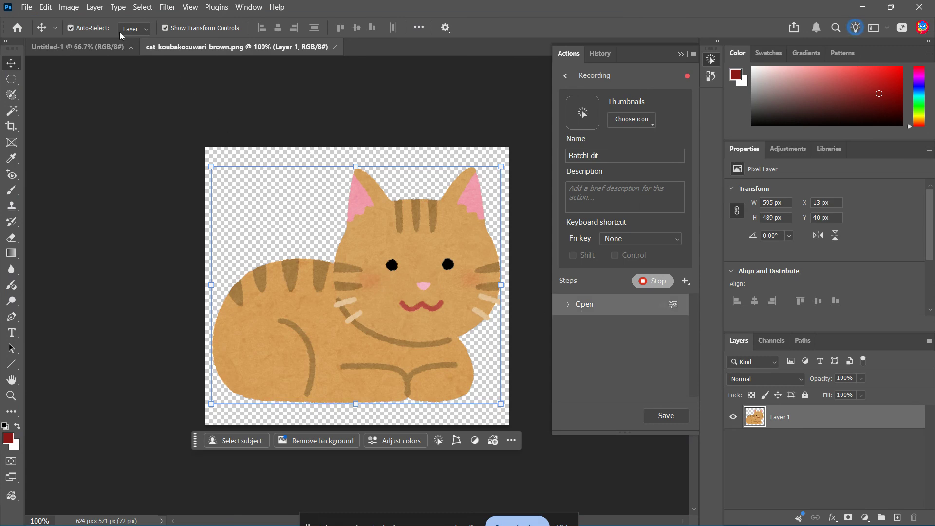
- Set the cat image's resolution to 300 pixels/inch with resampling on
left_click(69, 6)
left_click(103, 92)
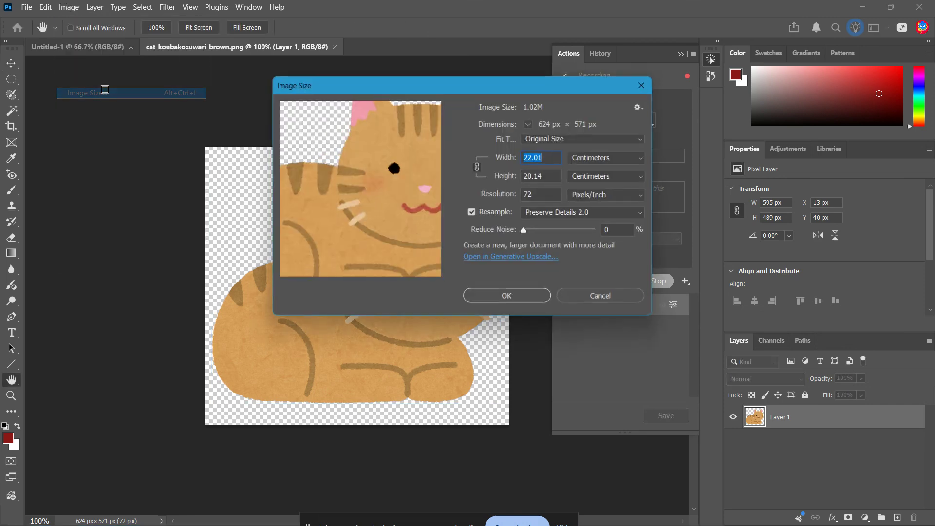
left_click(533, 195)
left_click_drag(533, 196, 527, 195)
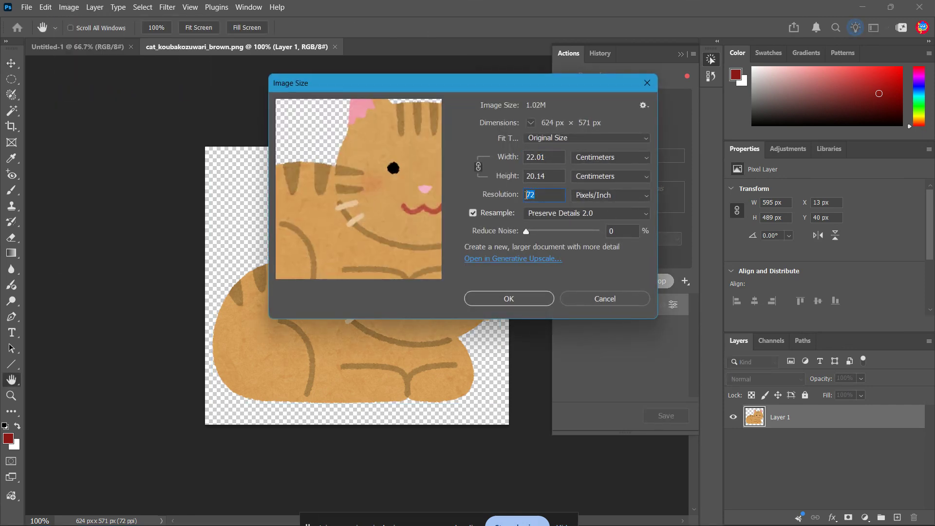
type("4")
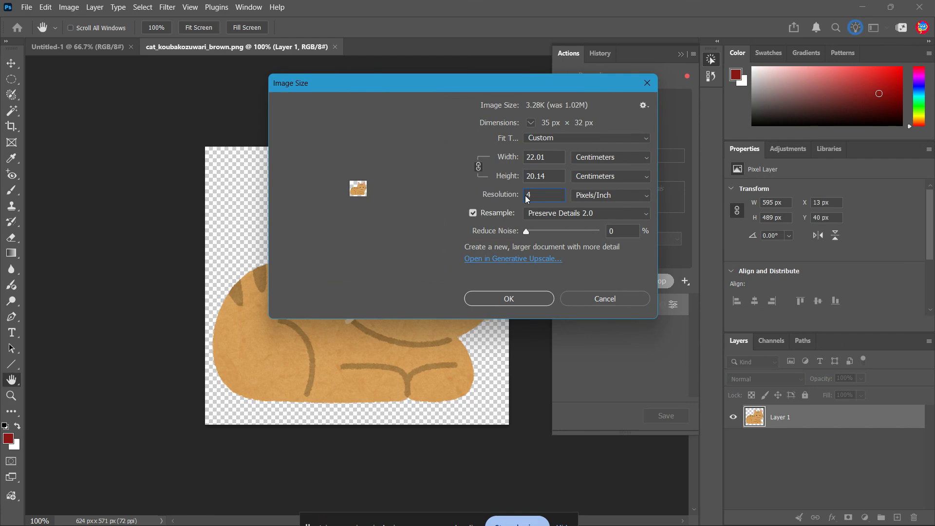
key("BackSpace")
type("300")
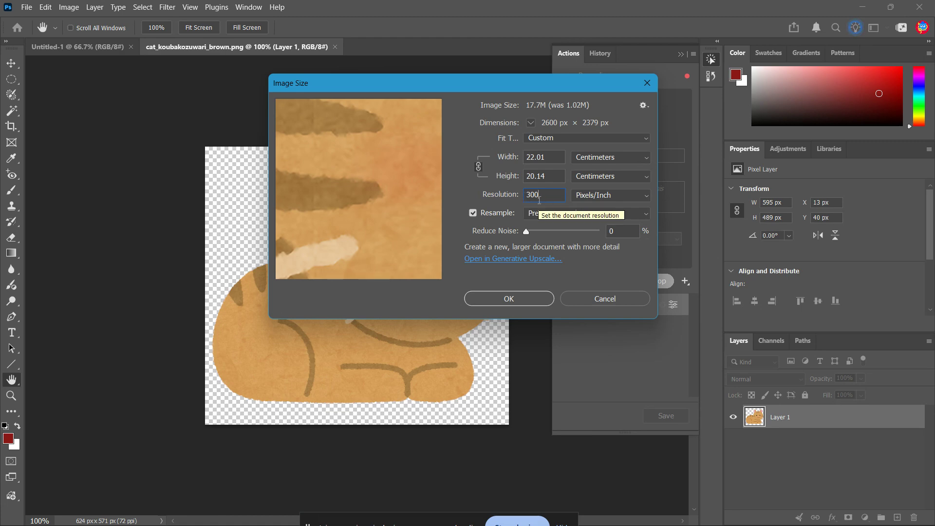
left_click(506, 299)
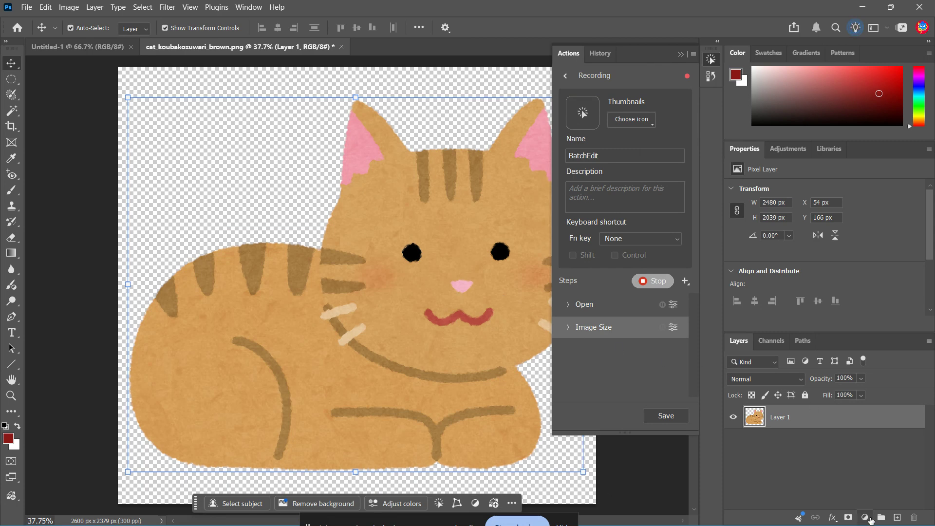
- Add a Hue/Saturation adjustment layer above the cat, enable Colorize and set the hue to 283
left_click(869, 518)
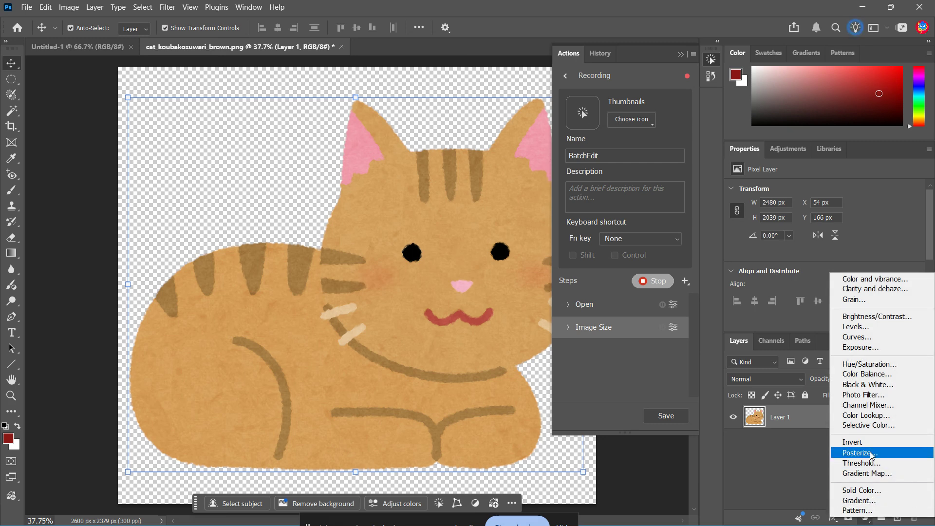
left_click(880, 369)
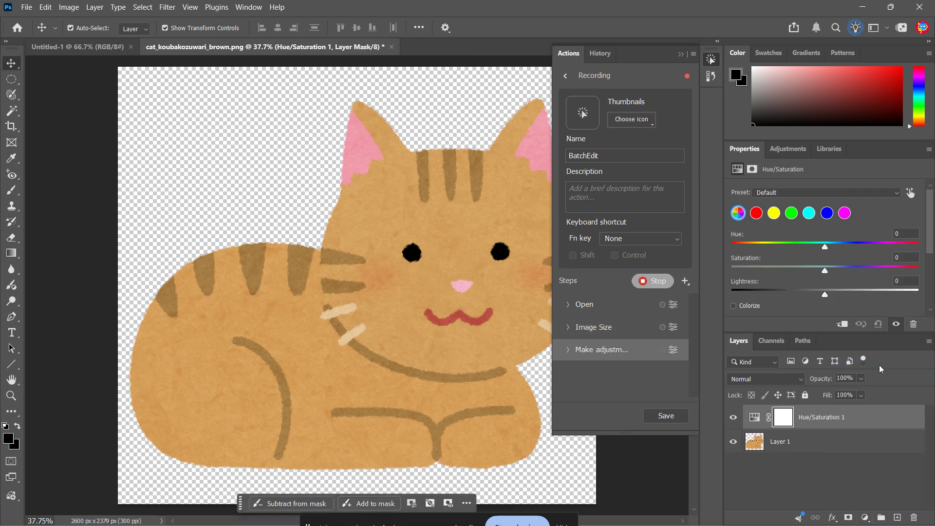
left_click(733, 305)
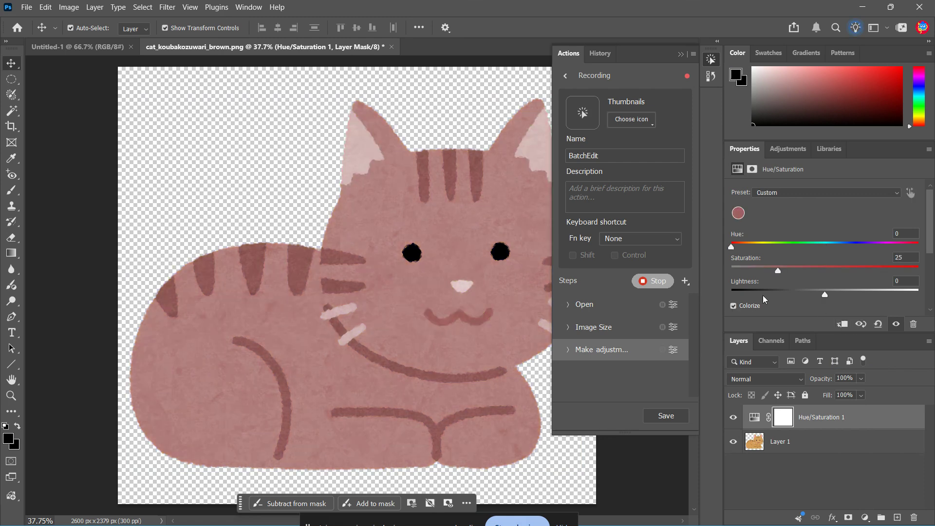
left_click(884, 246)
left_click_drag(884, 247, 879, 248)
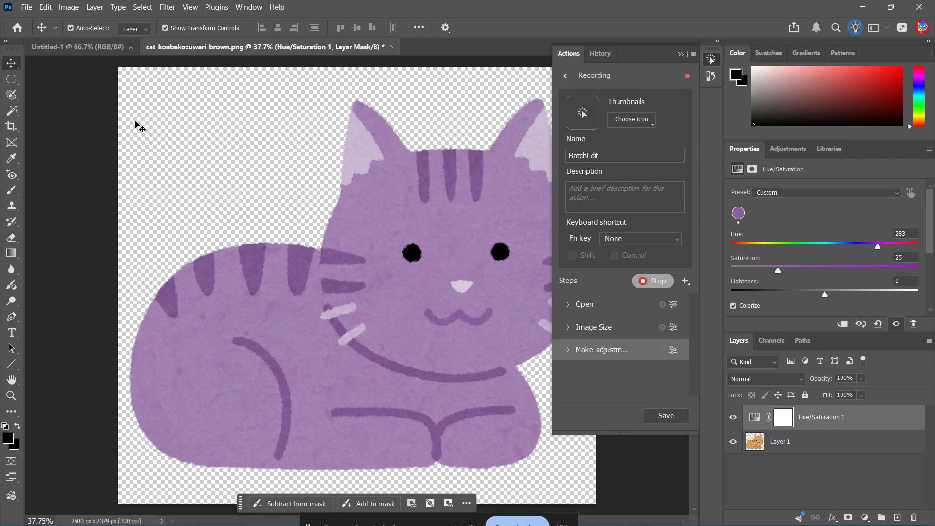
- Save a PNG copy of the recolored cat to Music\edited with the large file size option, and stop recording the action
left_click(26, 5)
left_click(49, 159)
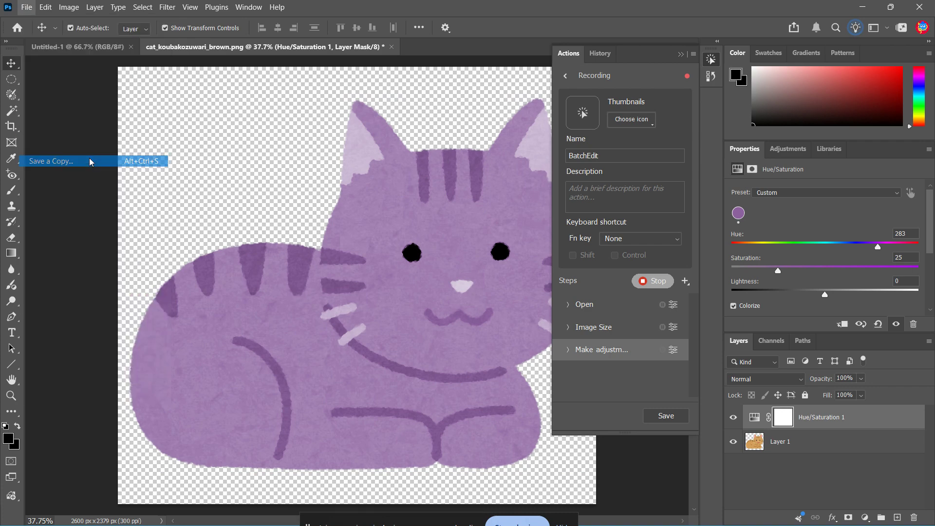
left_click(125, 34)
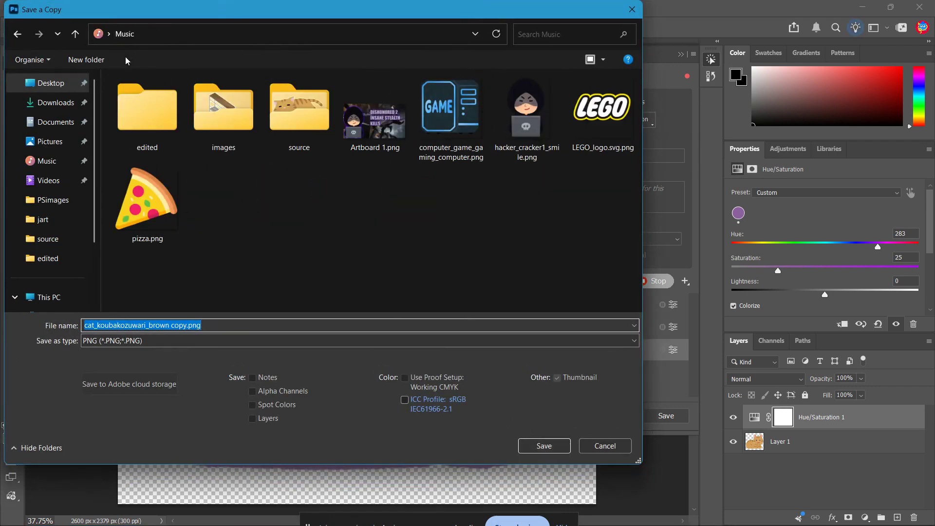
double_click(149, 115)
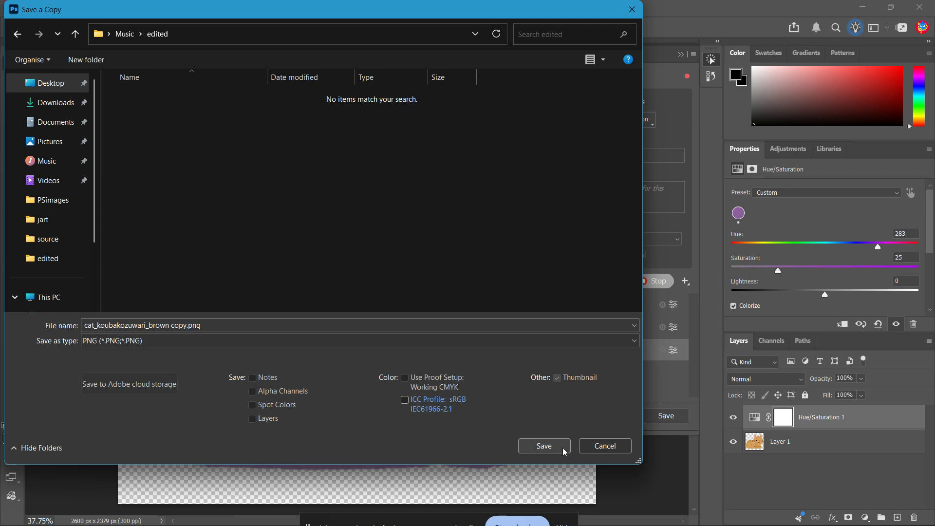
left_click(546, 449)
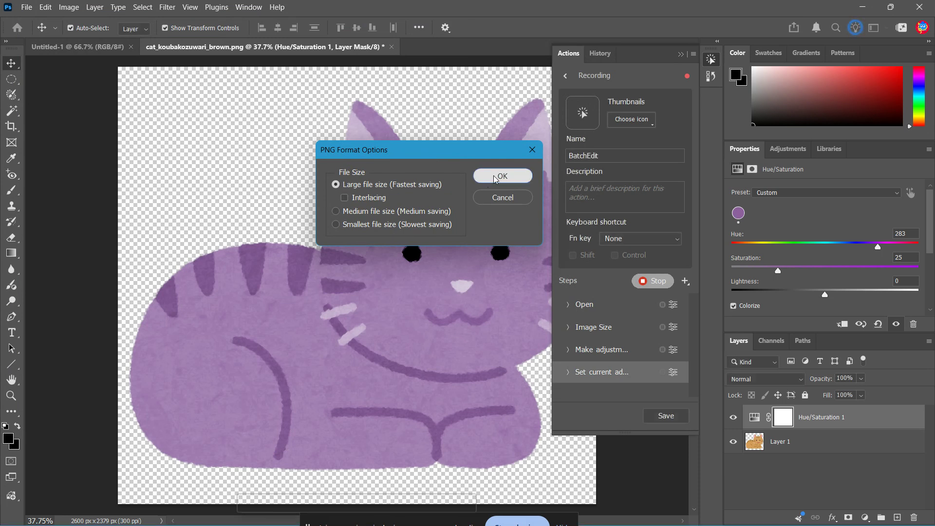
left_click(495, 175)
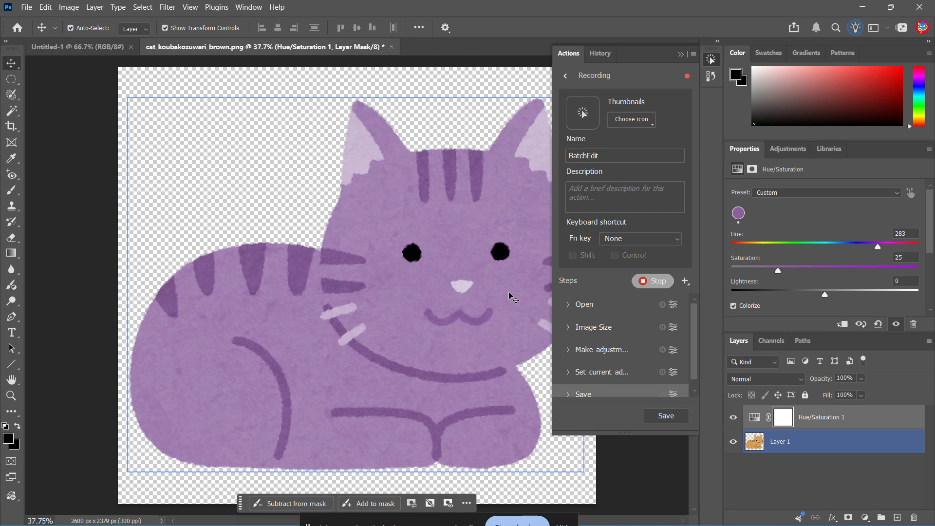
left_click(261, 194)
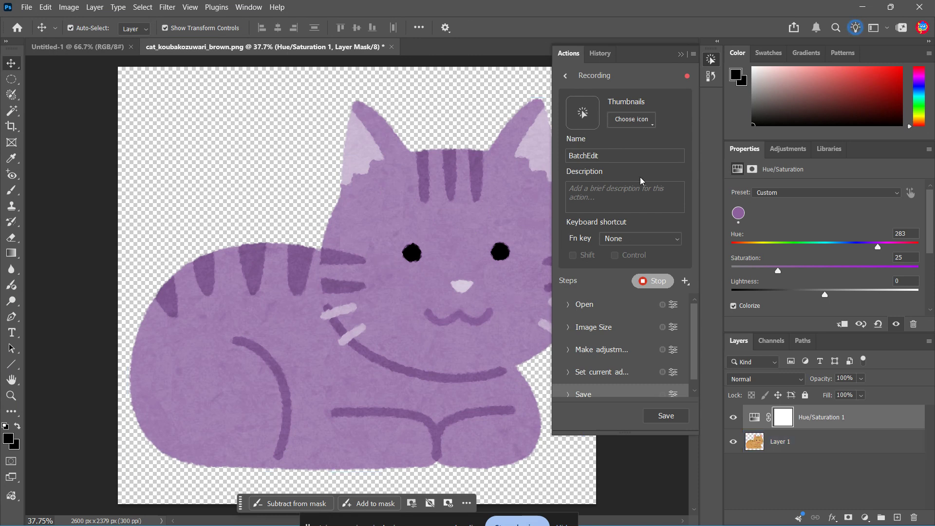
left_click(656, 282)
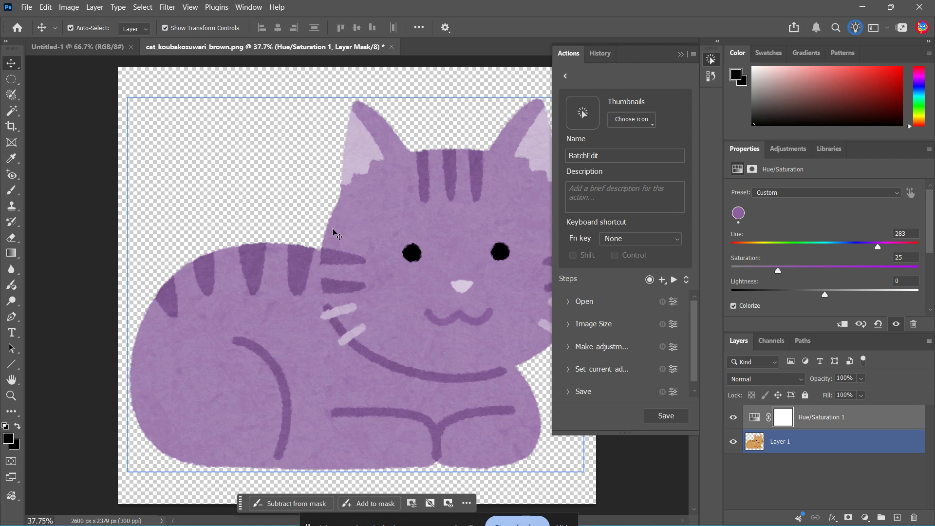
- Open the Batch automation settings with the CustomEdits set and the BatchEdit action chosen
left_click(26, 7)
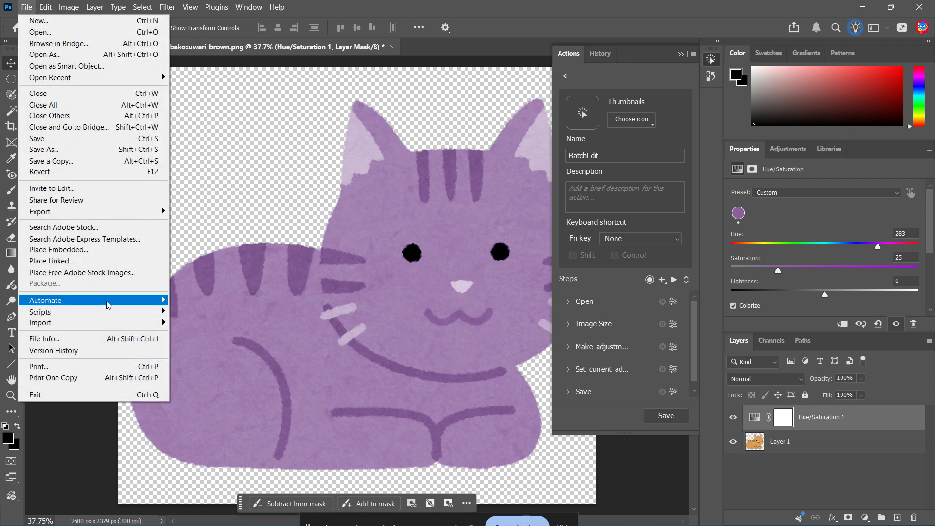
mouse_move(108, 307)
left_click(189, 300)
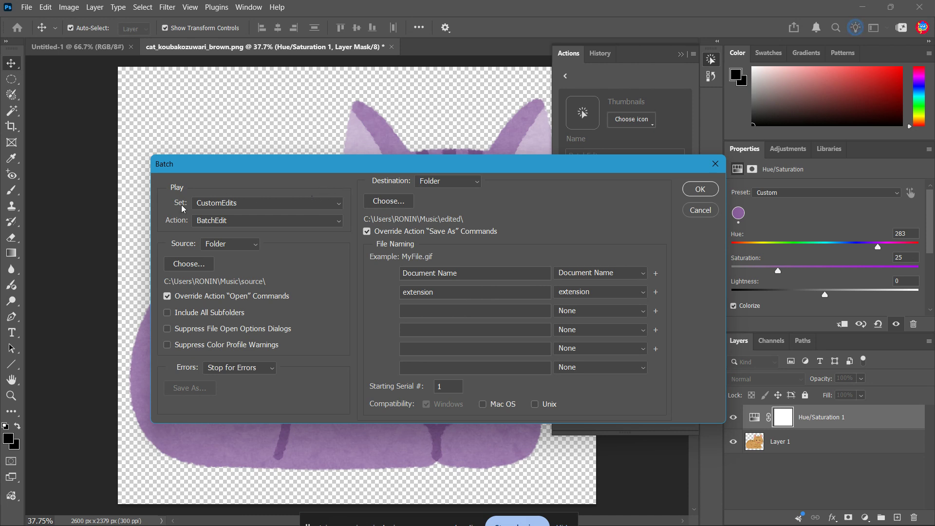
left_click(254, 204)
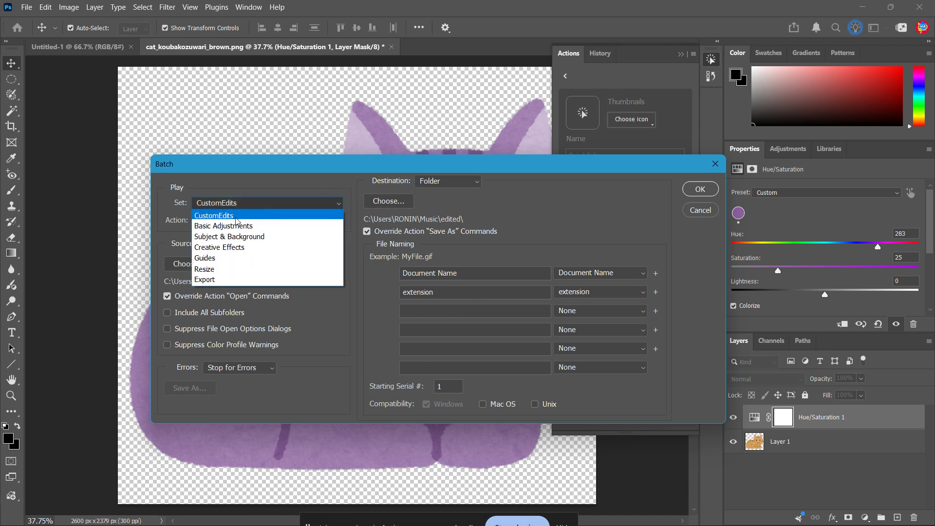
left_click(249, 204)
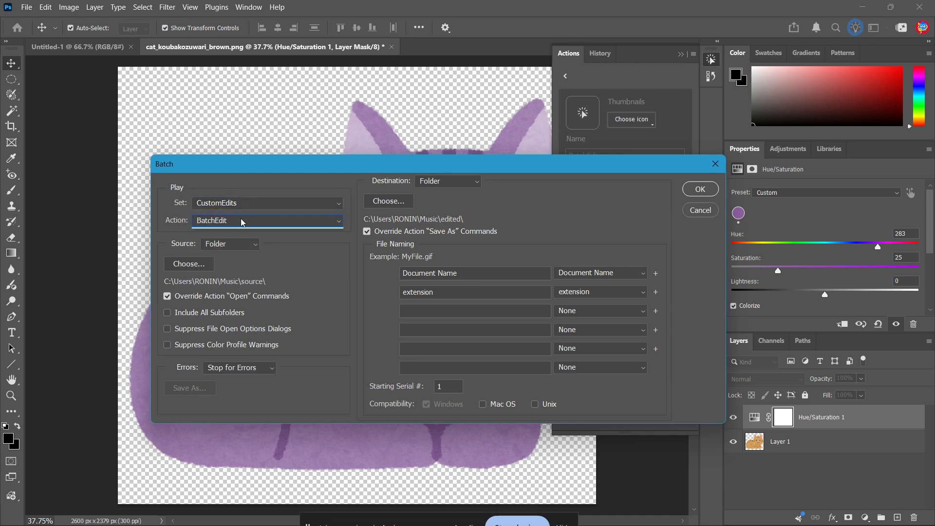
left_click(242, 222)
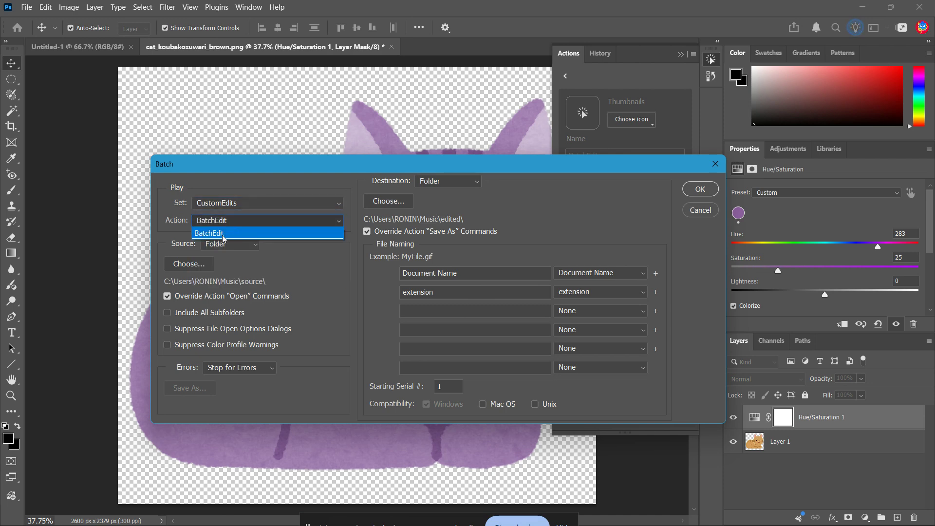
left_click(255, 223)
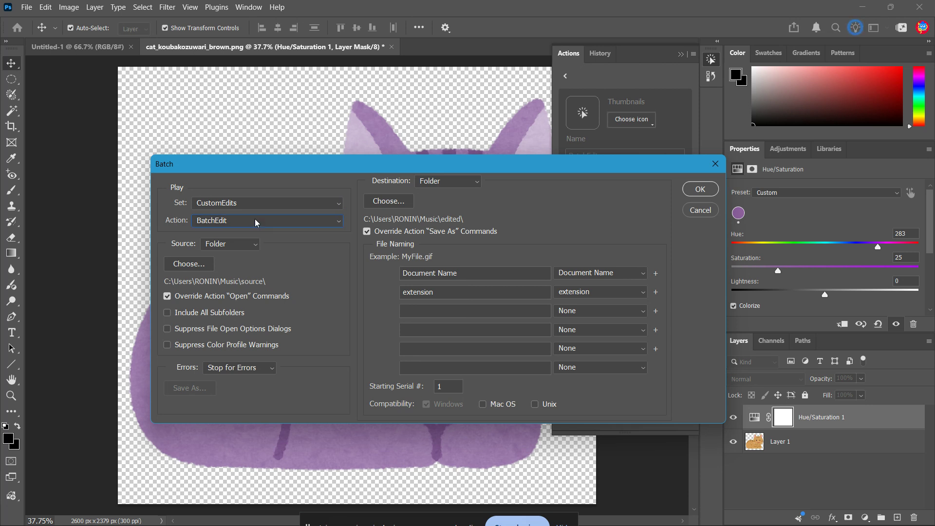
- Set the batch source to the Music\source folder and keep Override Action "Open" Commands enabled
left_click(208, 247)
left_click(208, 255)
left_click(187, 266)
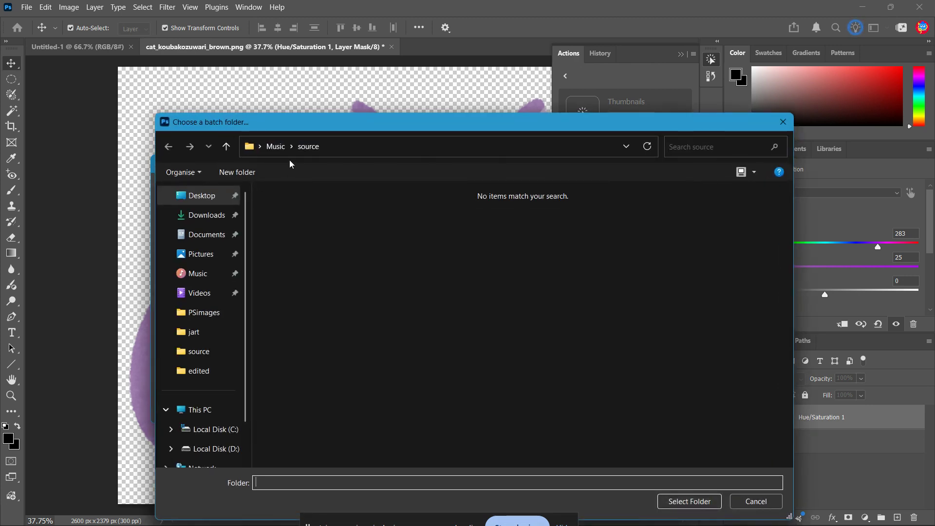
left_click(276, 147)
double_click(464, 252)
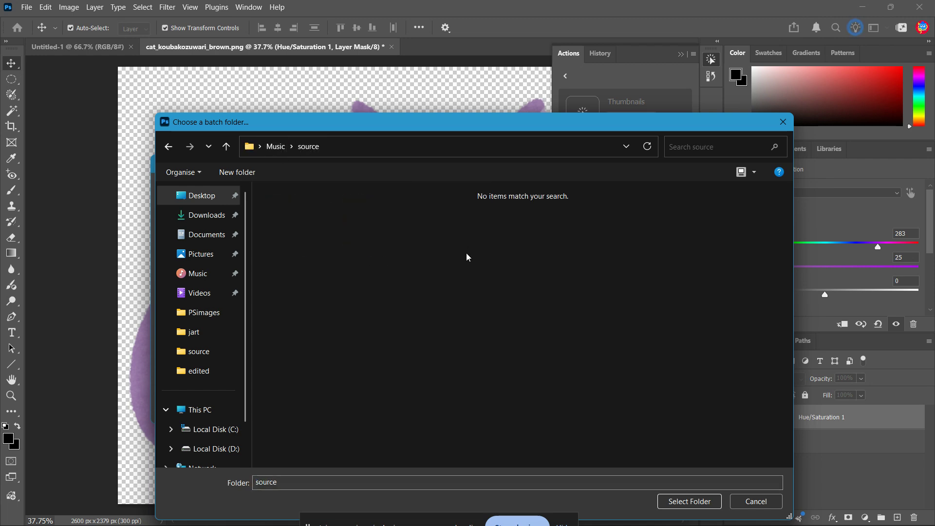
left_click(683, 502)
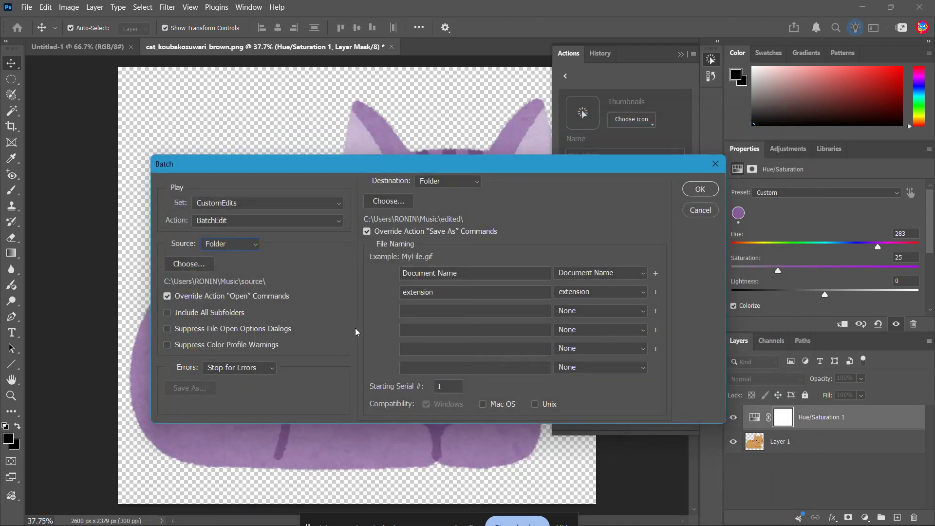
left_click(167, 296)
left_click(167, 297)
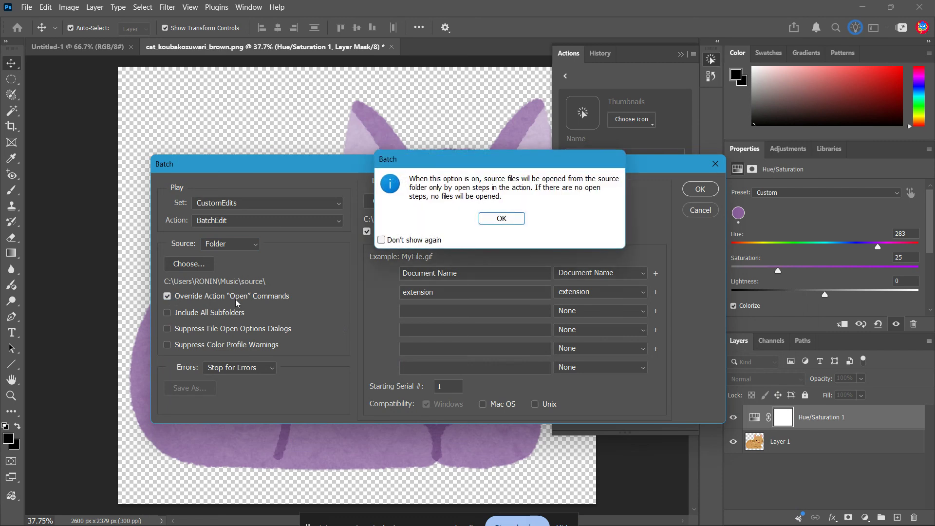
left_click(499, 217)
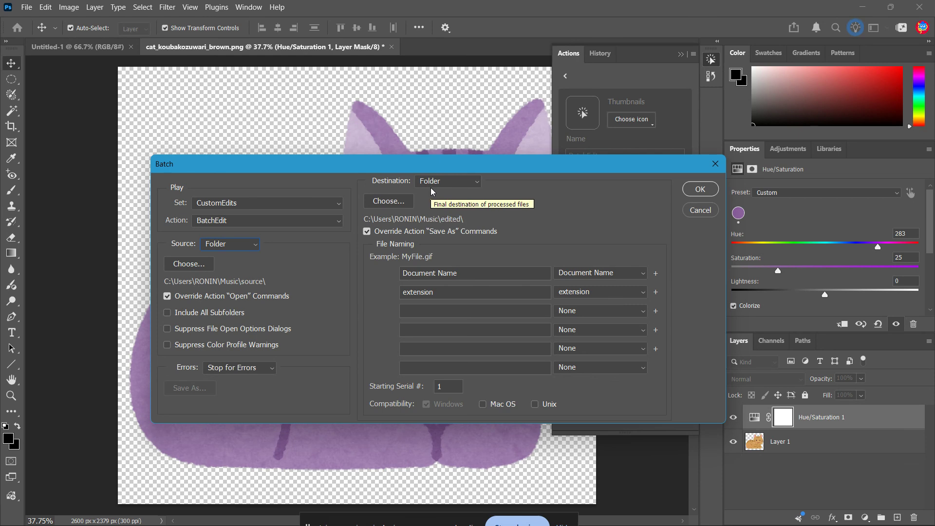
- Set the batch destination to the Music\edited folder and keep Override Action "Save As" Commands enabled
left_click(469, 183)
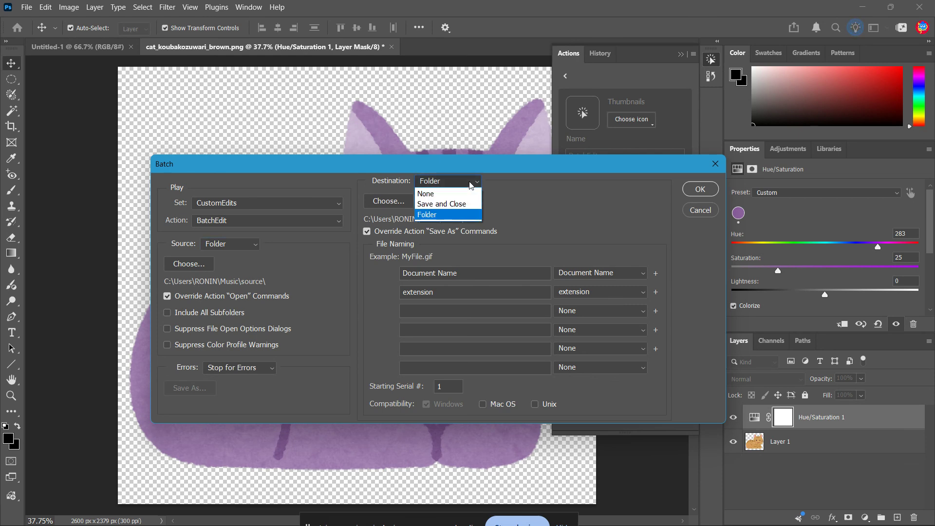
left_click(470, 183)
left_click(397, 202)
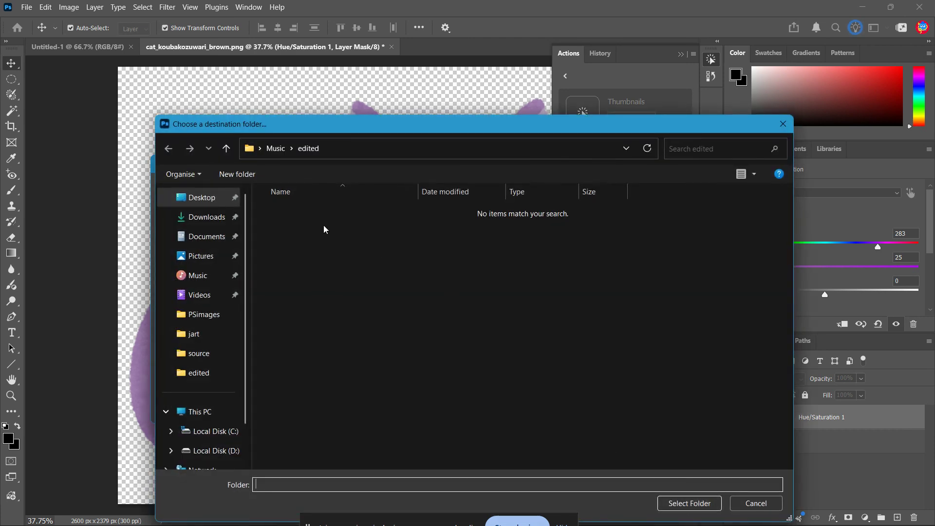
left_click(274, 147)
double_click(292, 209)
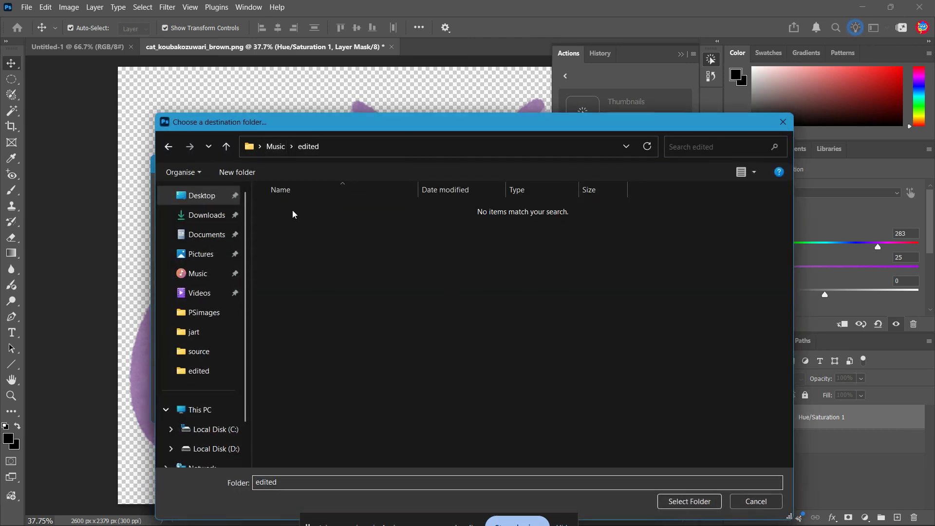
left_click(689, 501)
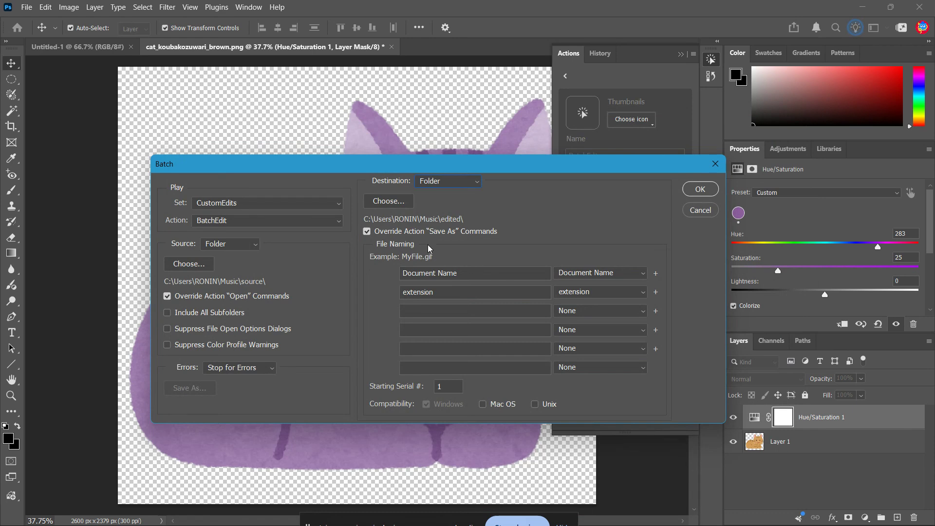
left_click(366, 233)
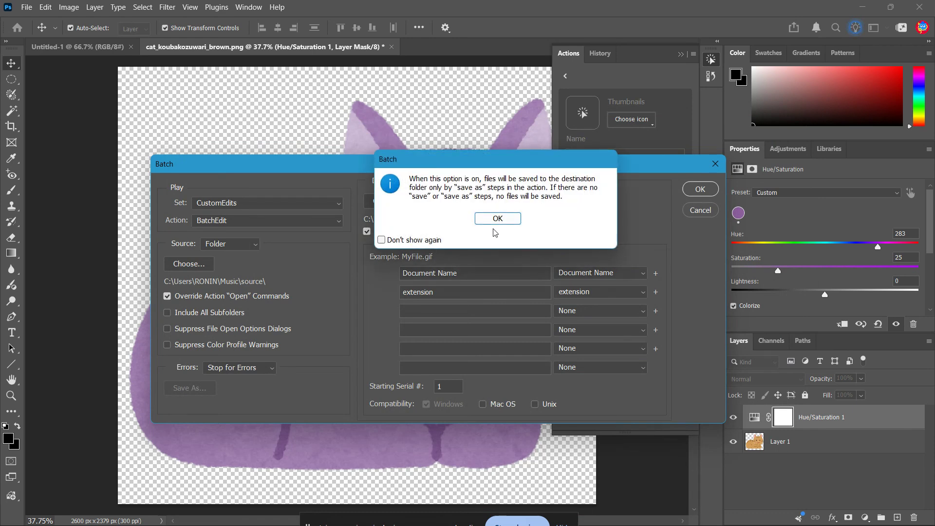
left_click(497, 218)
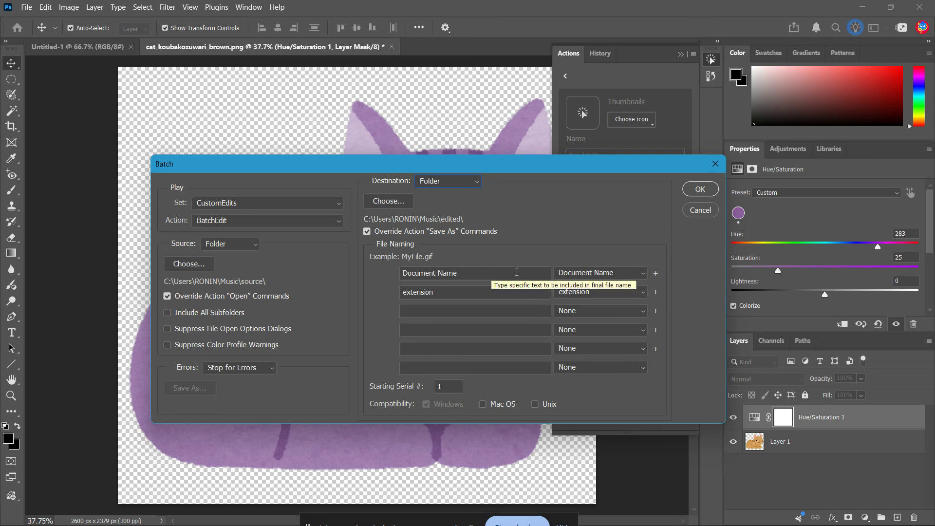
- Name the output files with Document Name followed by extension, and run the batch
left_click(607, 274)
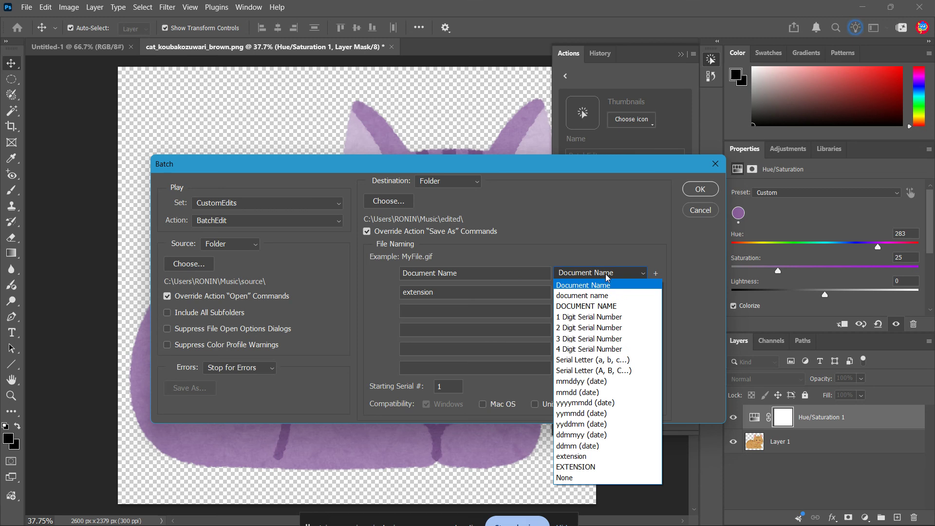
left_click(606, 274)
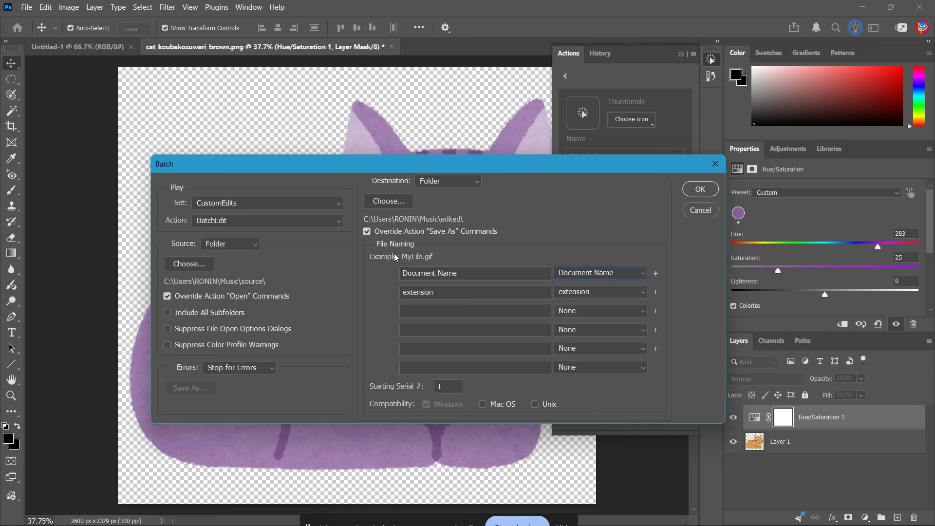
left_click(597, 271)
left_click(622, 286)
left_click(615, 291)
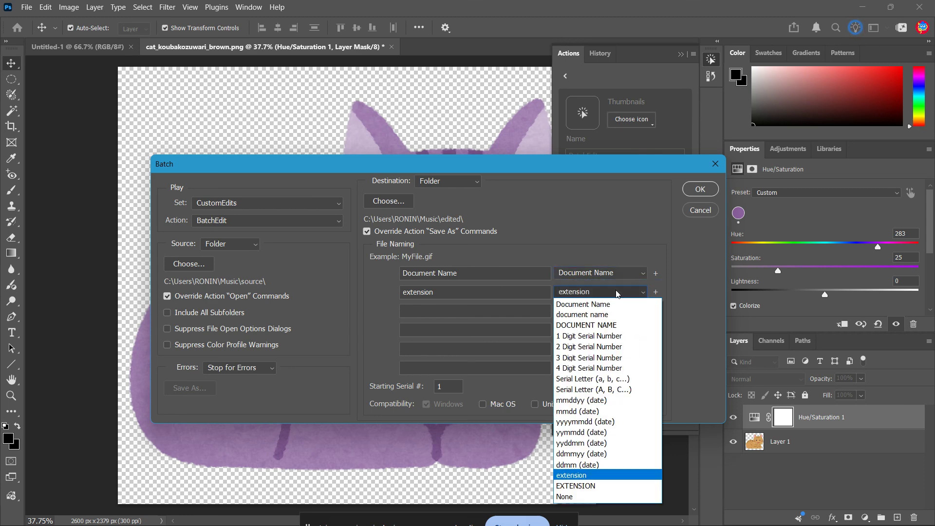
left_click(592, 476)
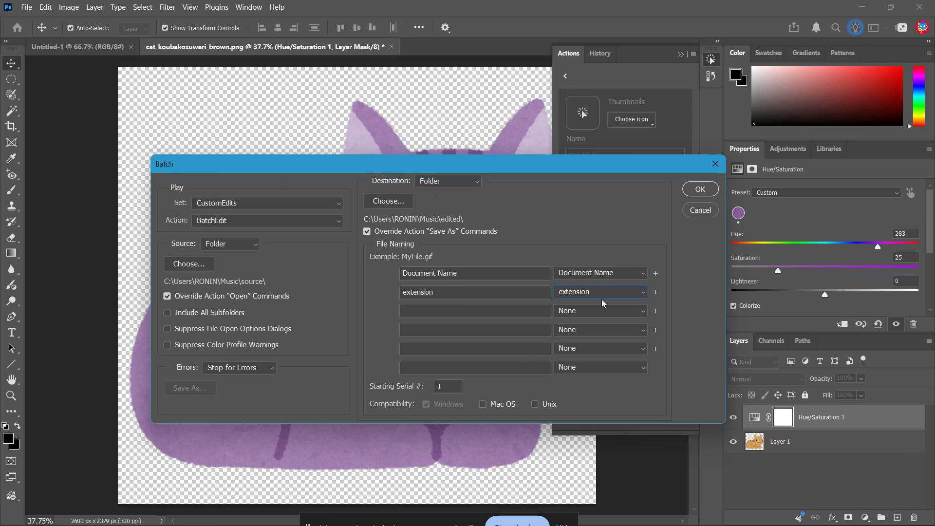
left_click(698, 189)
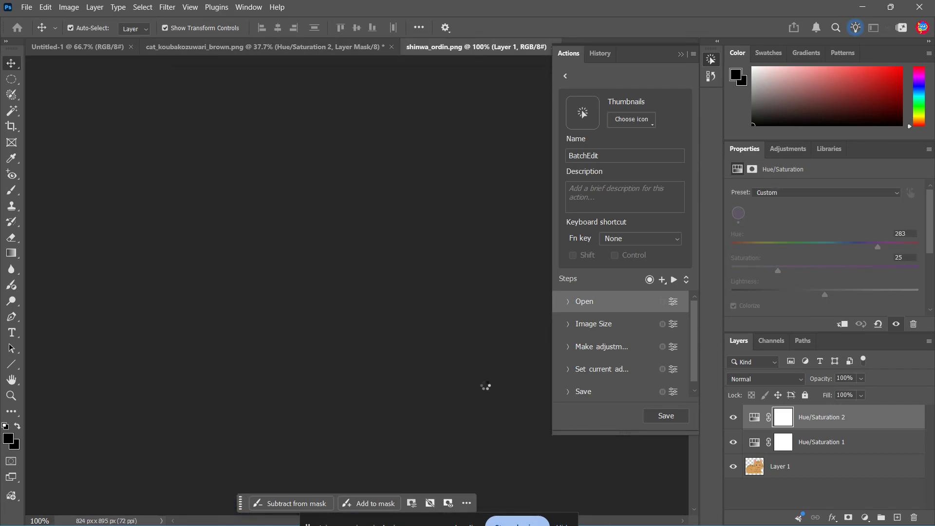
- Switch to File Explorer and open cat_koubakozuwari_brown copy.png from the Music\edited folder
key("super")
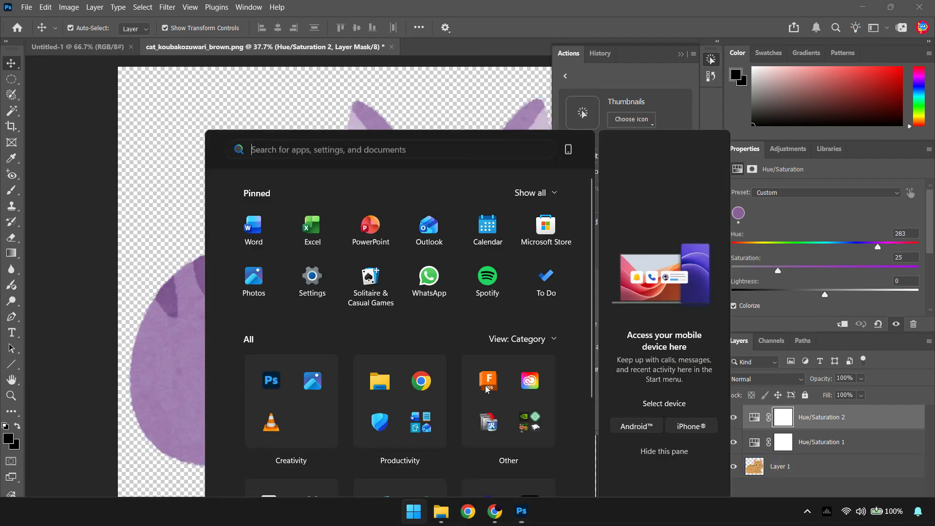
left_click(439, 508)
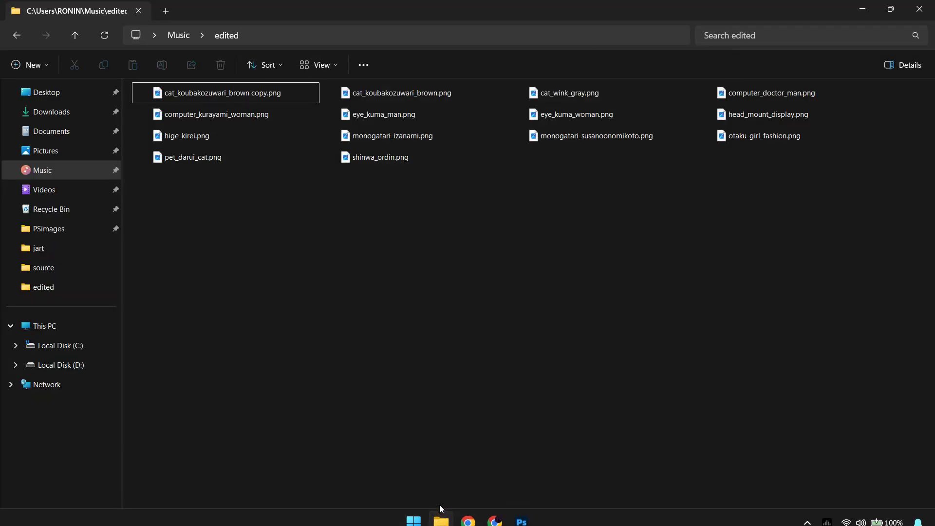
left_click(43, 171)
double_click(171, 118)
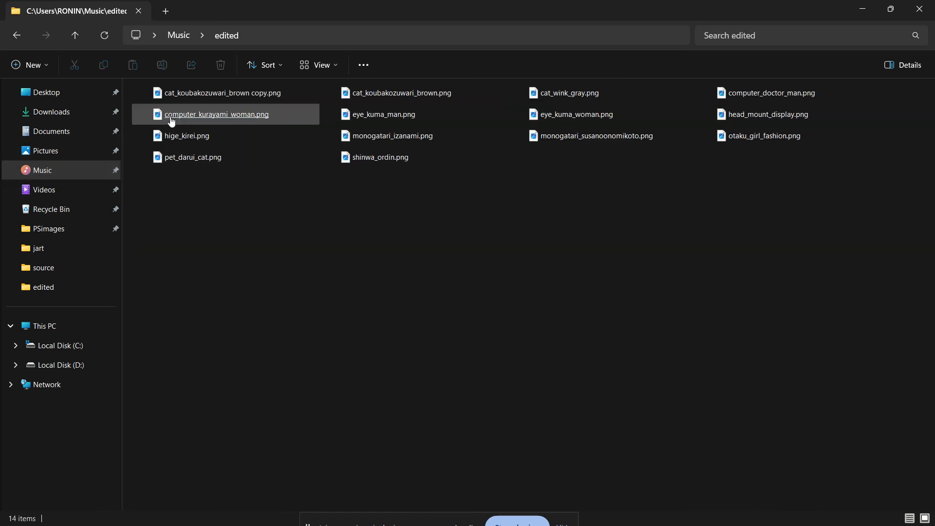
left_click(171, 117)
double_click(191, 95)
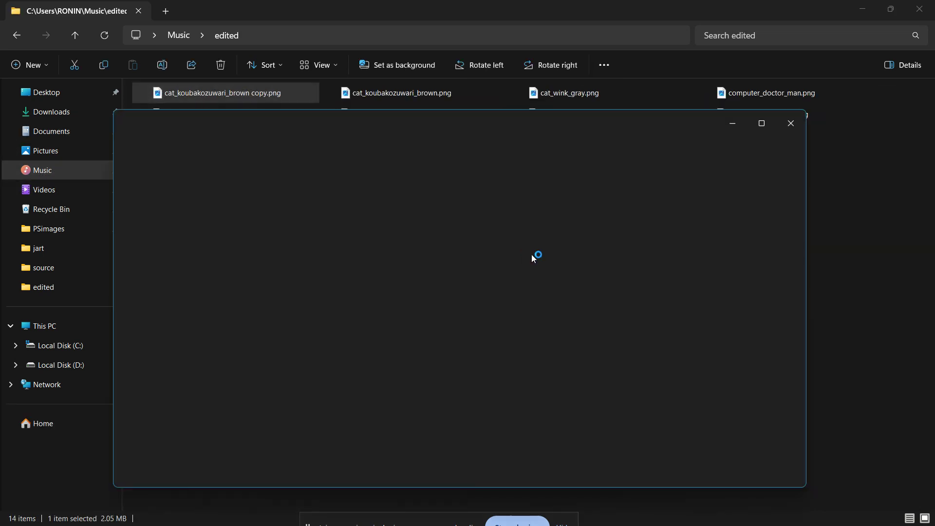
- Page through the images in the edited folder up to shinwa_ordin.png to check their recoloring
key("Right")
key("Right")
key("Right")
key("Right")
key("Right")
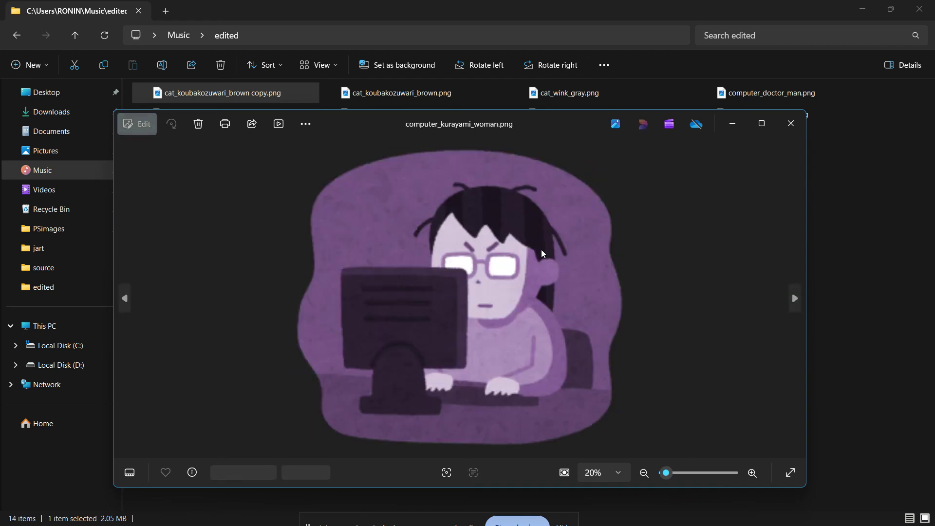
key("Right")
key("Right")
key("Right")
key("Right")
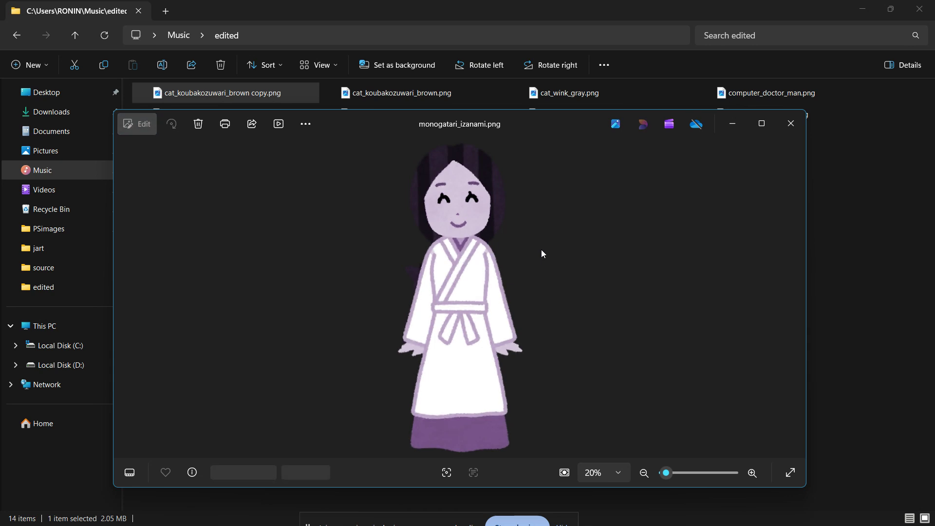
key("Right")
key("Right")
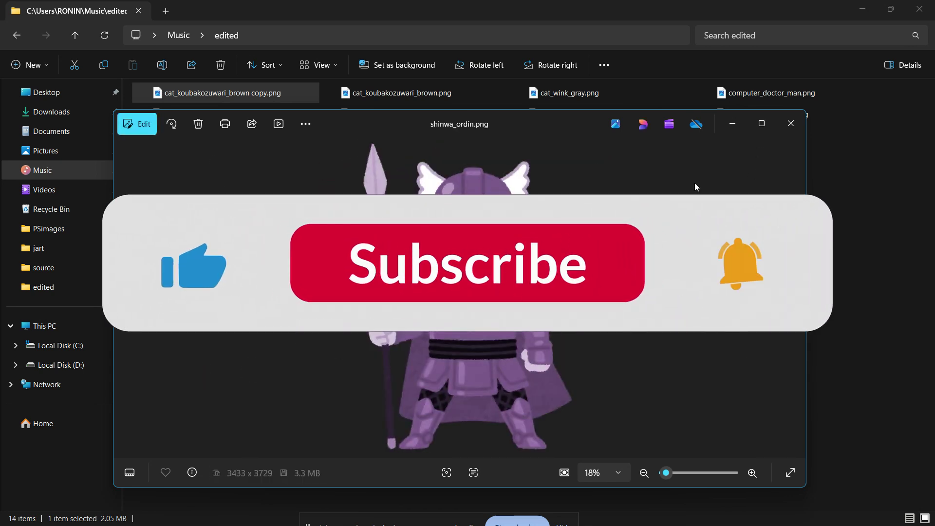